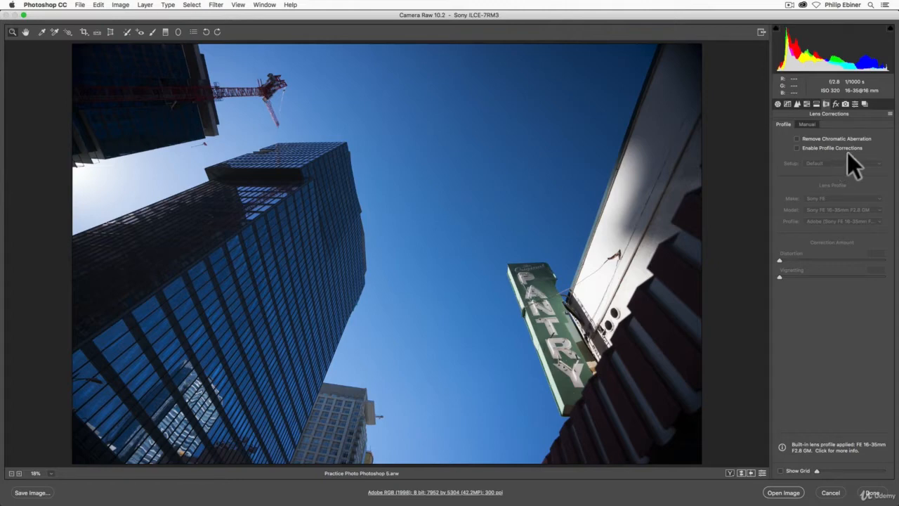
# Step: Enable lens profile corrections for the photo, comparing it with and without them, and look through the available lens makes
pyautogui.click(797, 148)
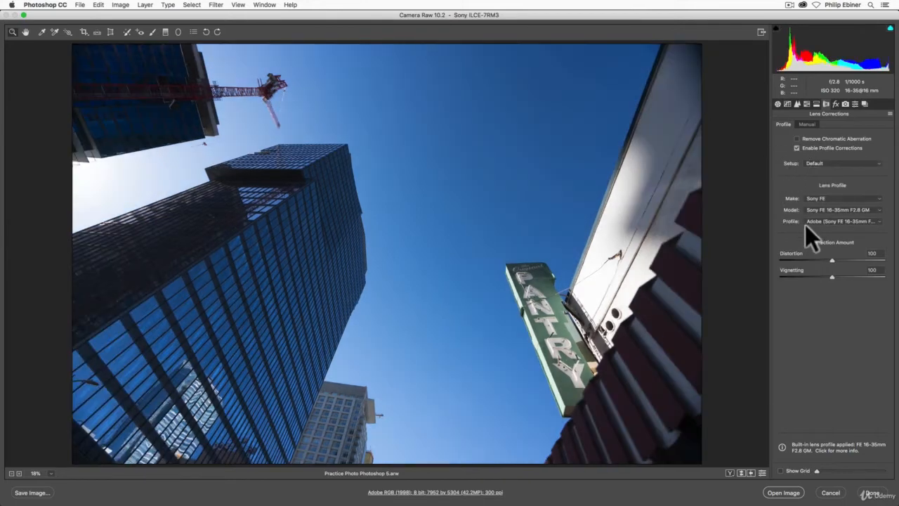
pyautogui.click(797, 148)
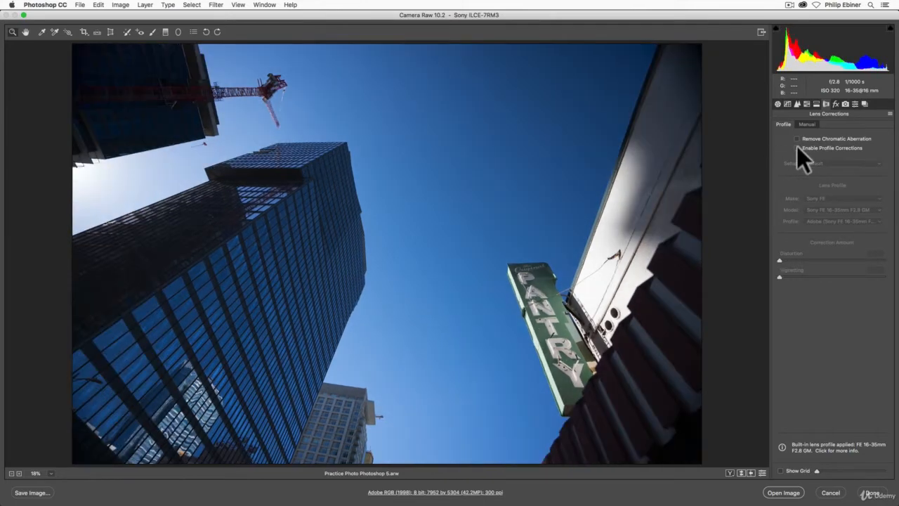
pyautogui.click(796, 148)
pyautogui.click(796, 147)
pyautogui.click(797, 148)
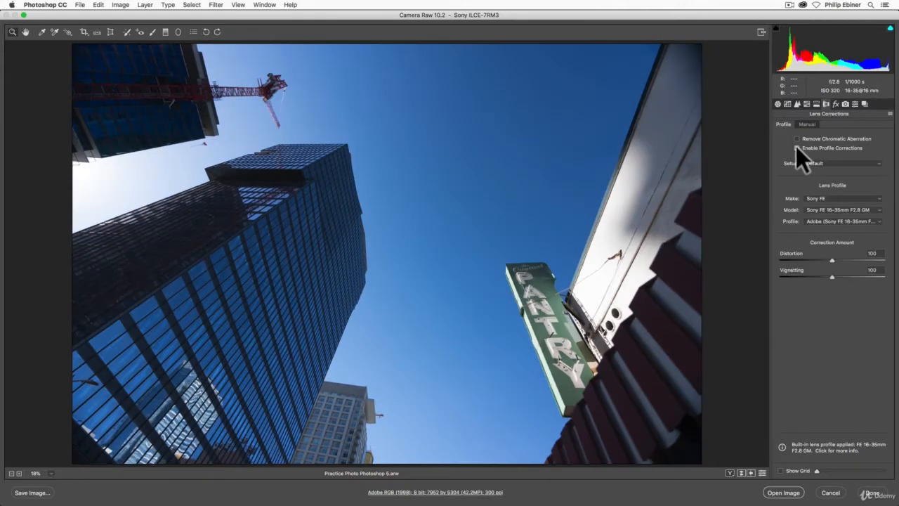
pyautogui.click(796, 148)
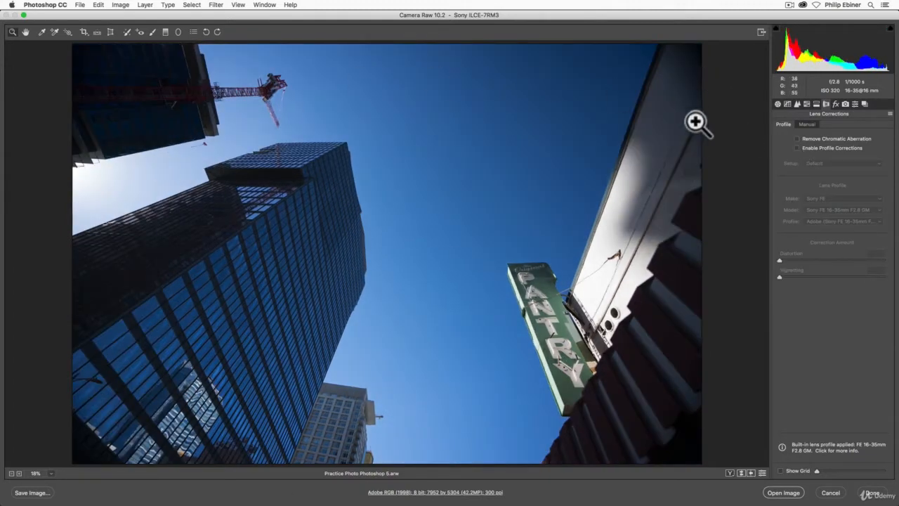
pyautogui.click(799, 147)
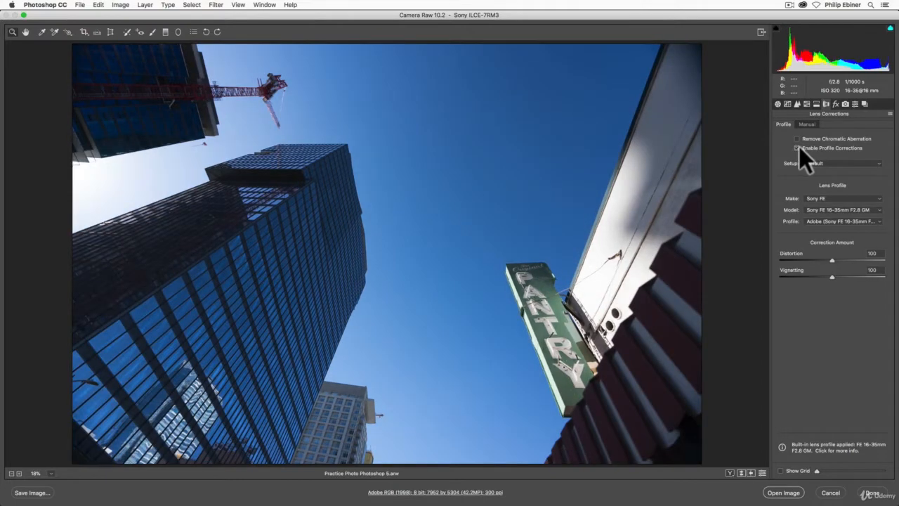
pyautogui.click(799, 148)
pyautogui.click(798, 147)
pyautogui.click(820, 197)
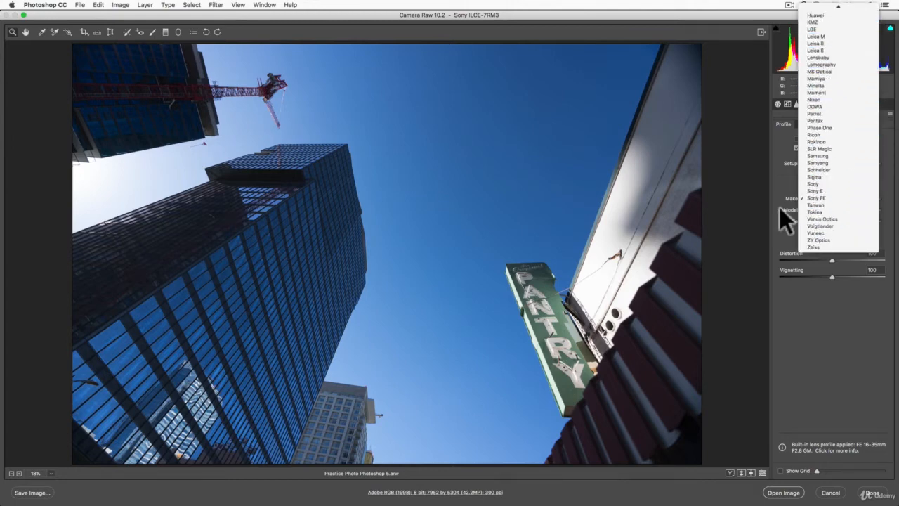
pyautogui.click(778, 179)
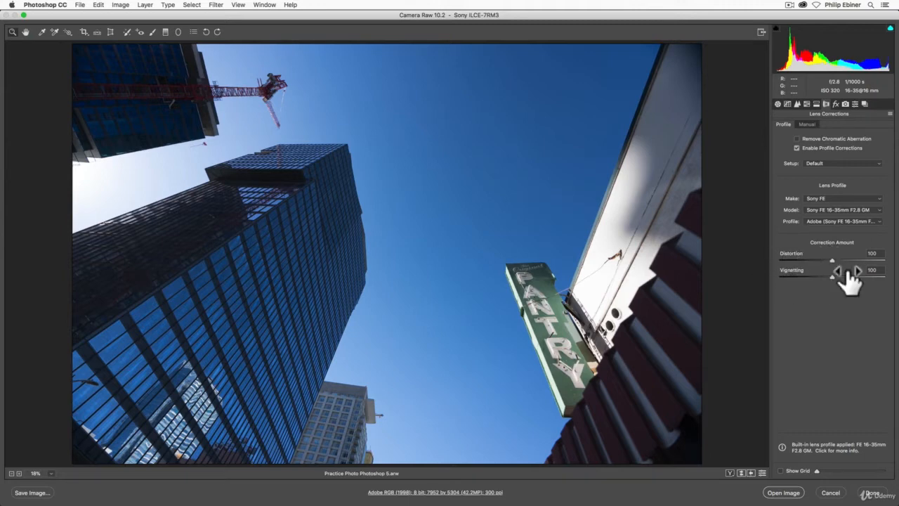
# Step: Try vignetting correction amounts of 121 and 0 and a distortion correction amount of 200, resetting each to 100
pyautogui.moveTo(833, 276)
pyautogui.mouseDown()
pyautogui.moveTo(766, 278)
pyautogui.moveTo(898, 285)
pyautogui.moveTo(766, 278)
pyautogui.moveTo(845, 276)
pyautogui.mouseUp()
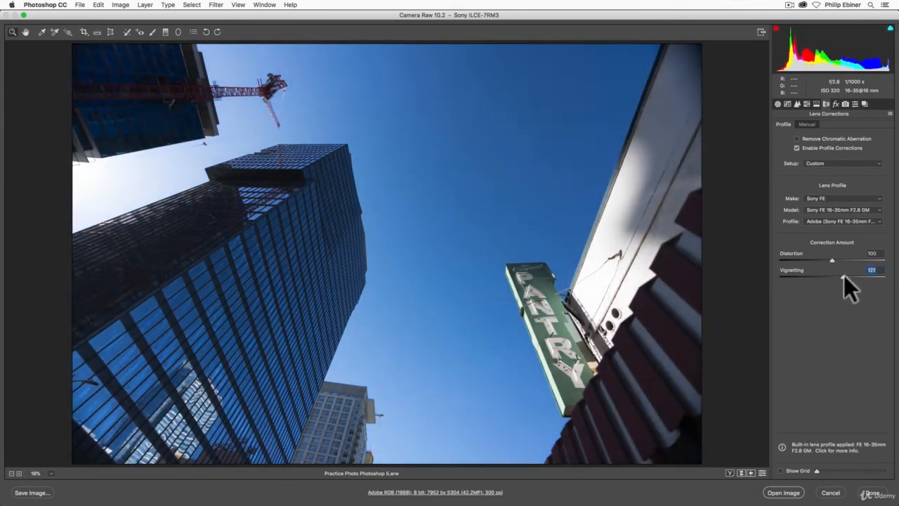
pyautogui.doubleClick(844, 276)
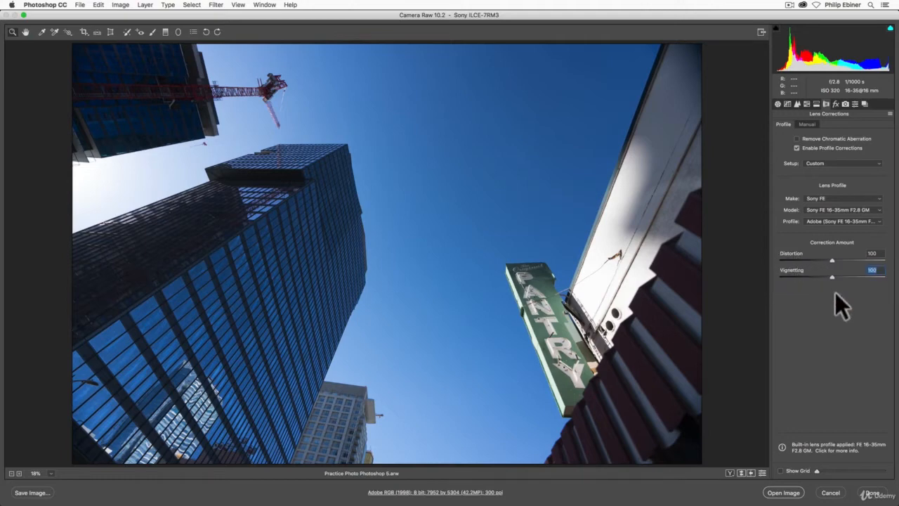
pyautogui.moveTo(832, 276); pyautogui.dragTo(776, 277)
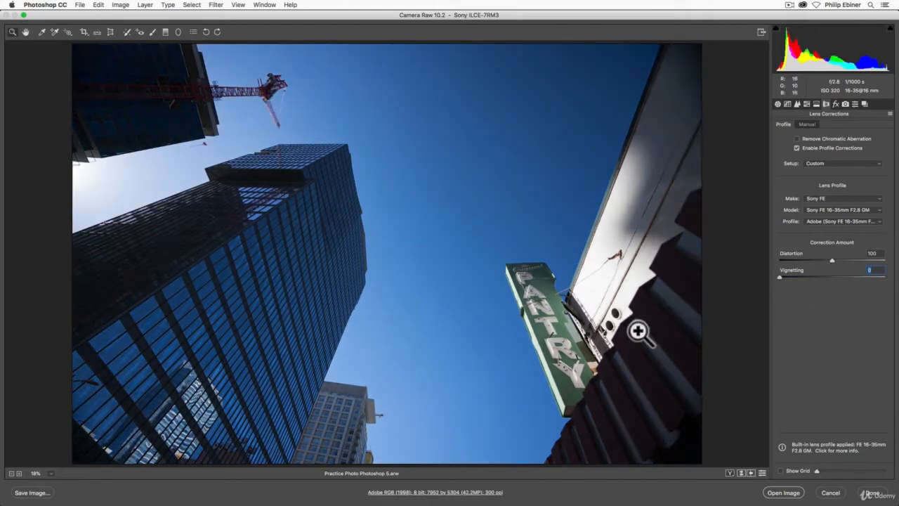
pyautogui.doubleClick(781, 277)
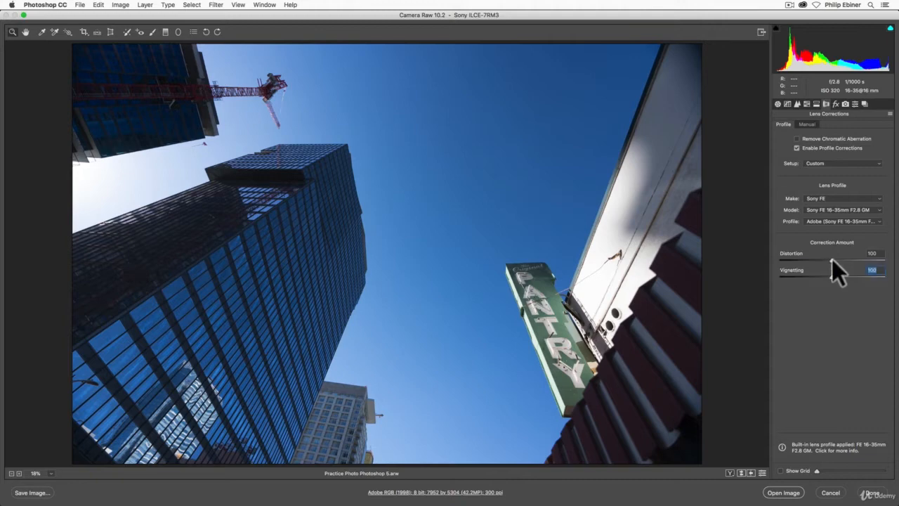
pyautogui.moveTo(833, 259); pyautogui.dragTo(895, 261)
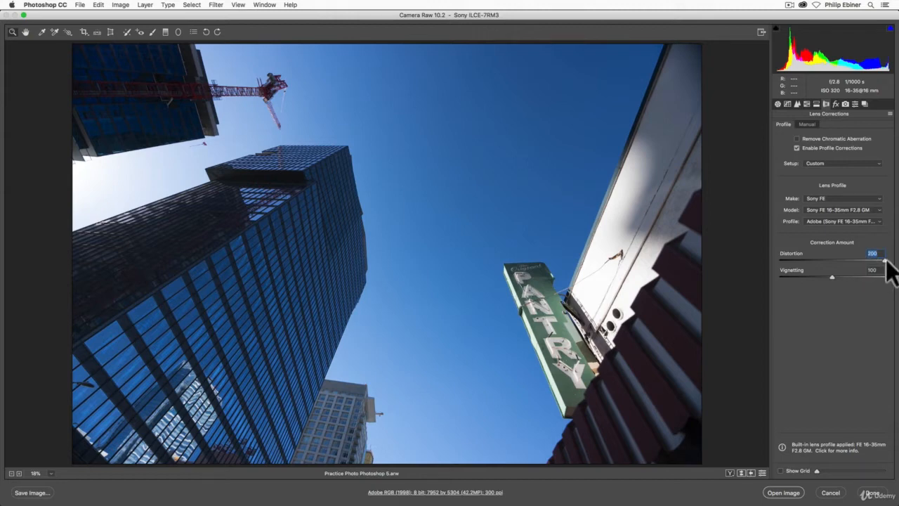
pyautogui.doubleClick(885, 260)
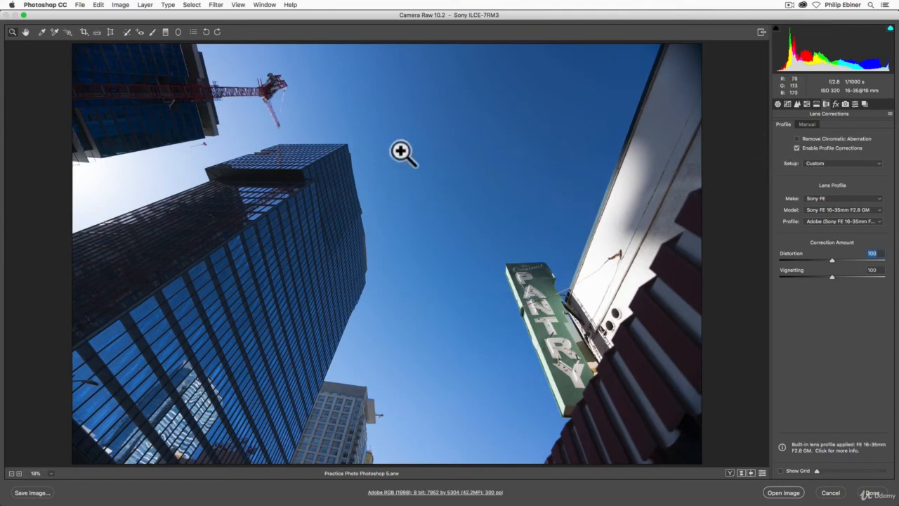
# Step: Turn on chromatic aberration removal, comparing the distant building's roof edge at 300% with and without it
pyautogui.click(361, 171)
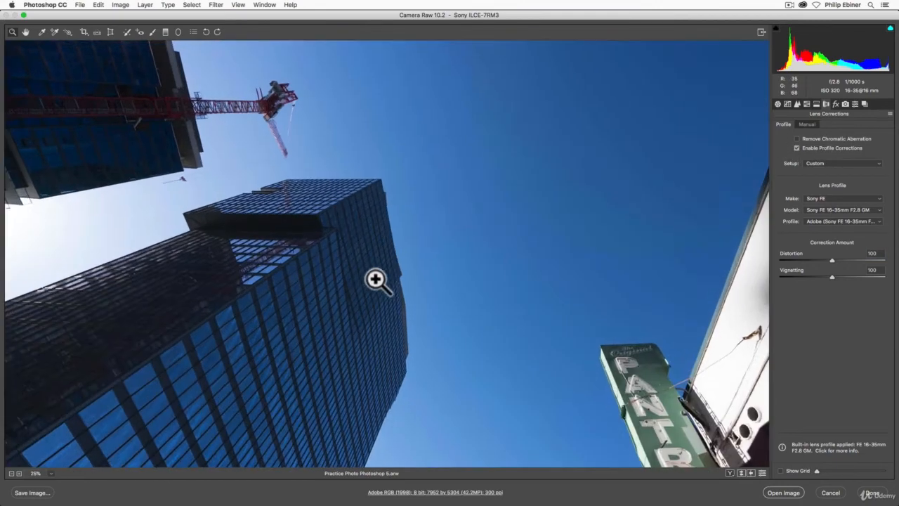
pyautogui.click(380, 428)
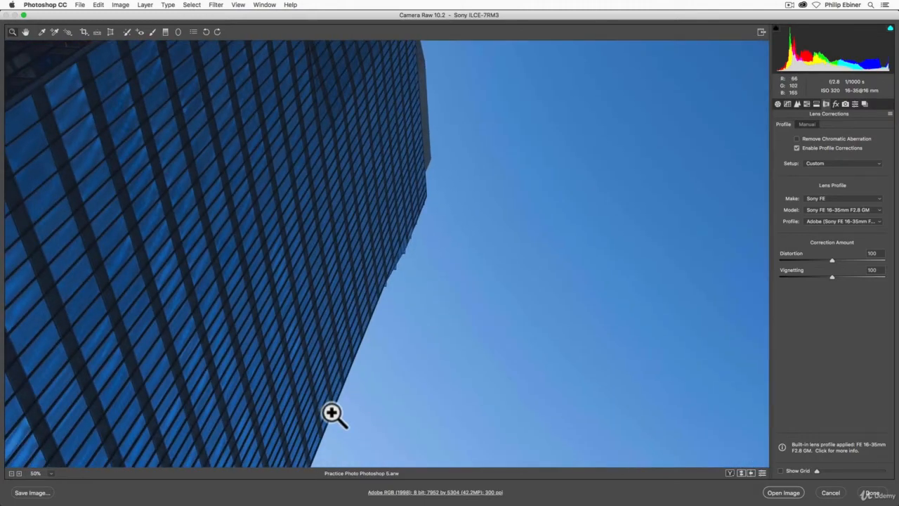
pyautogui.click(333, 415)
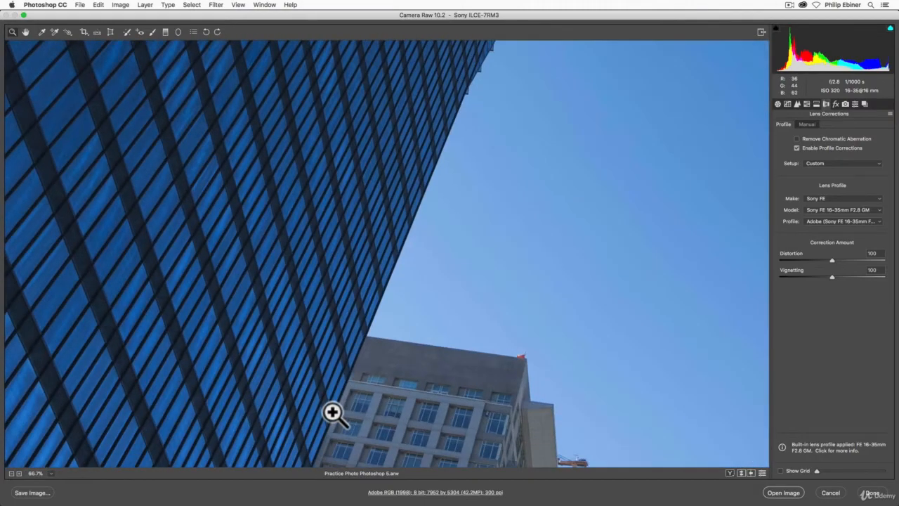
pyautogui.click(453, 363)
pyautogui.click(456, 258)
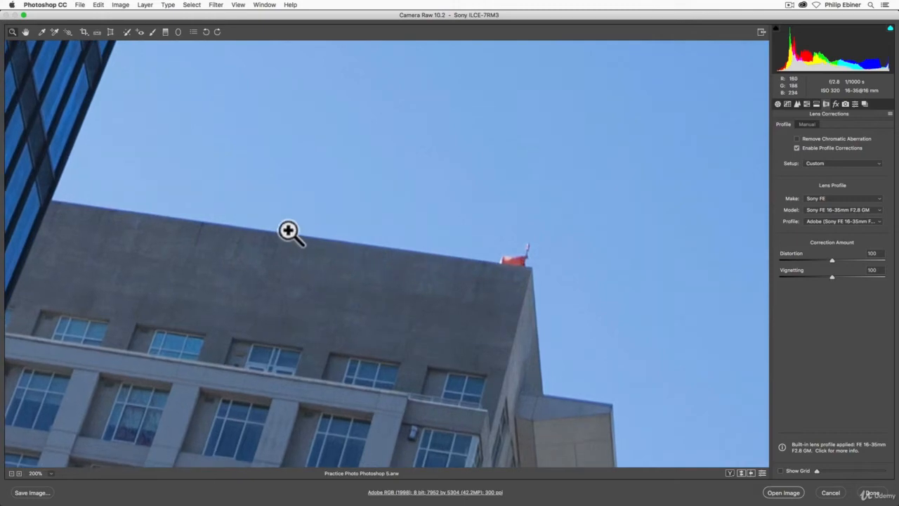
pyautogui.click(291, 232)
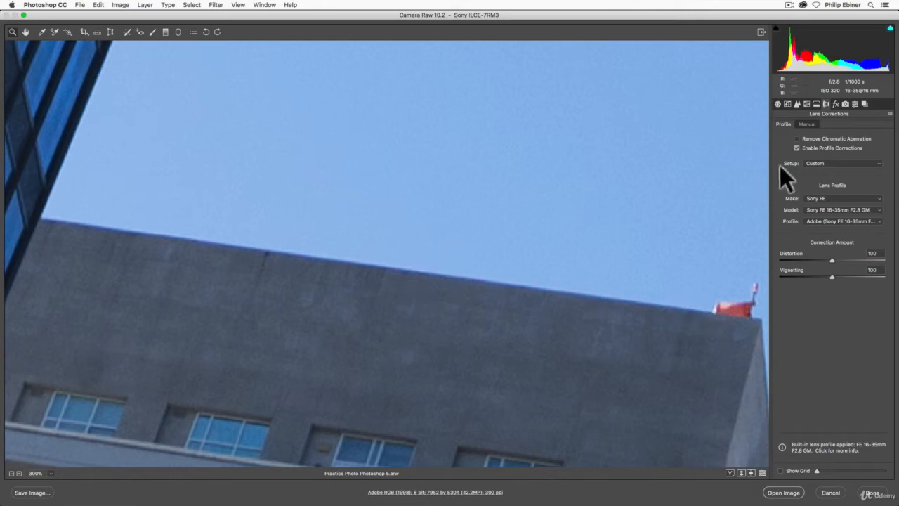
pyautogui.click(796, 139)
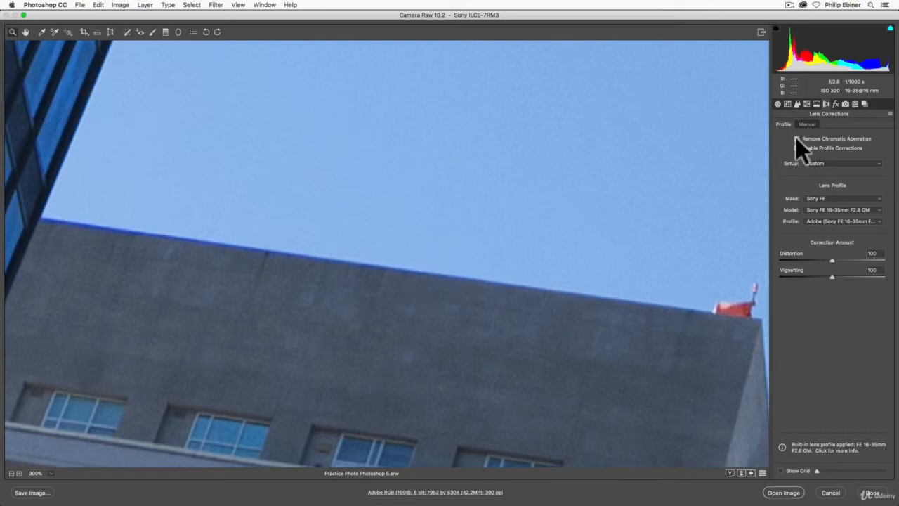
pyautogui.click(796, 138)
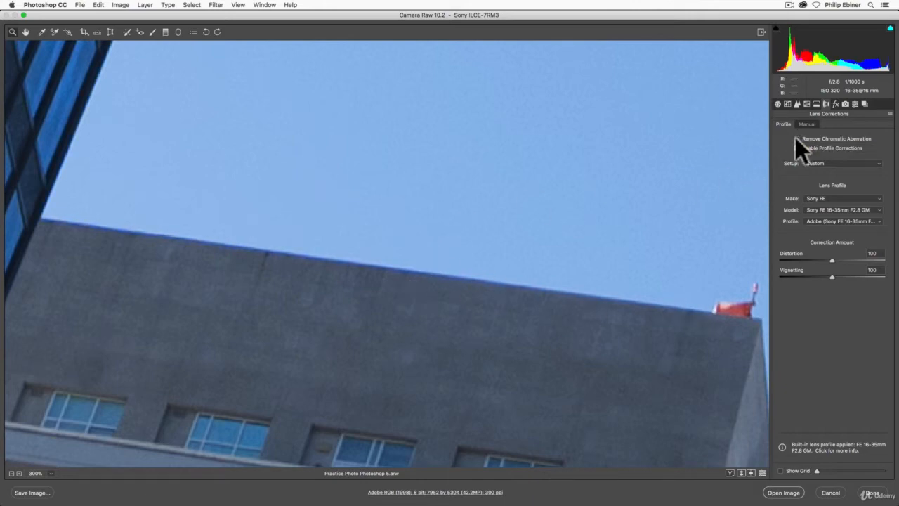
pyautogui.click(796, 138)
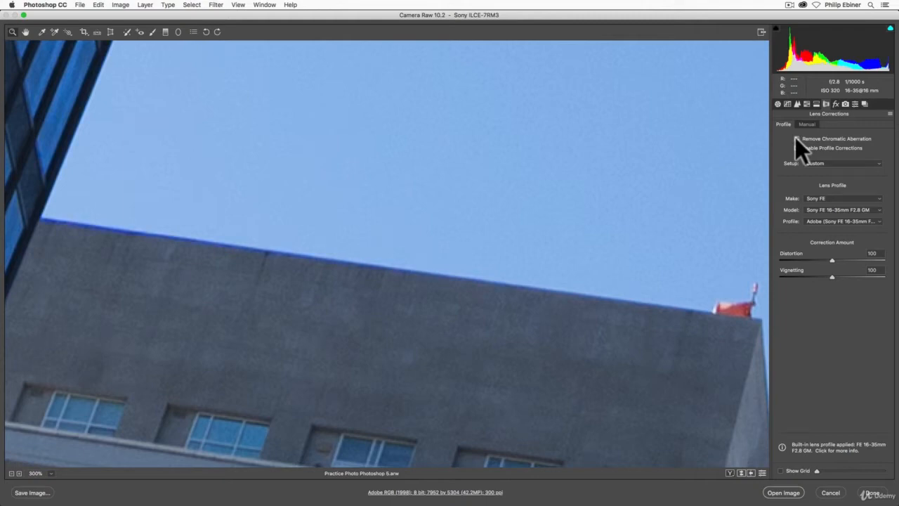
pyautogui.click(796, 139)
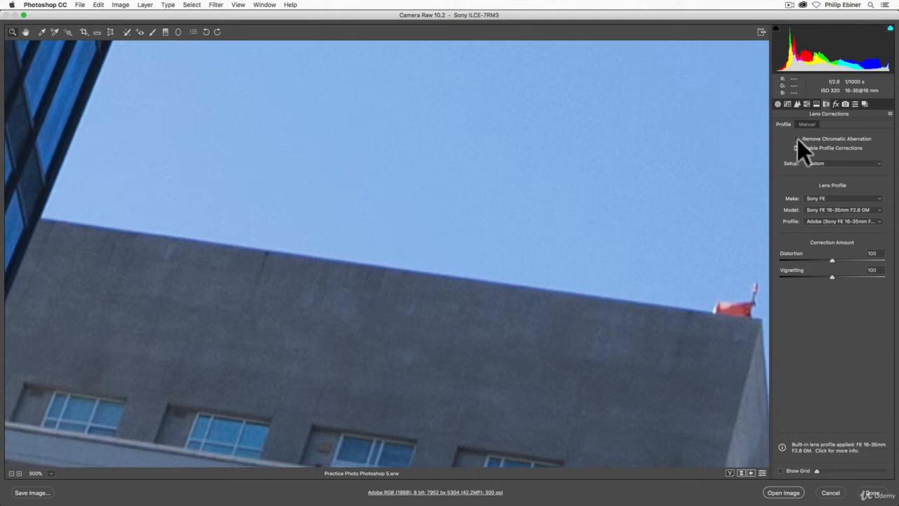
pyautogui.click(797, 138)
pyautogui.click(797, 138)
pyautogui.click(797, 139)
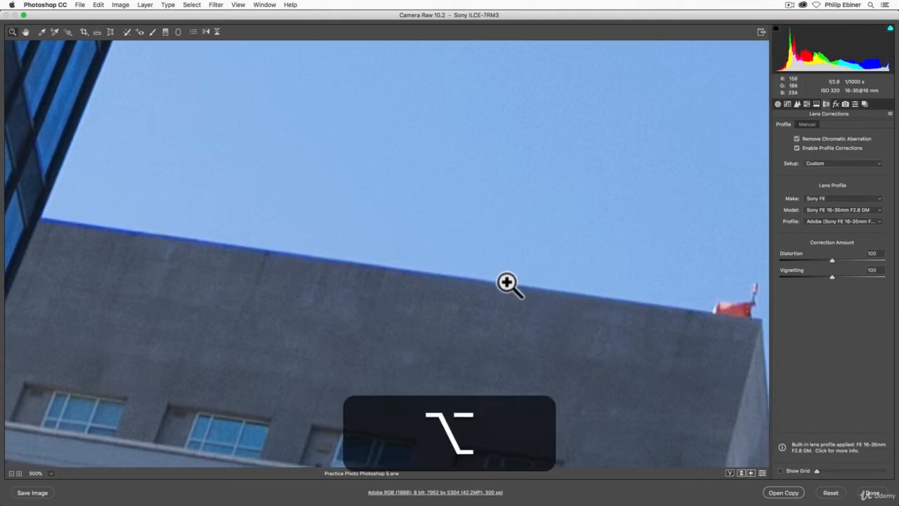
# Step: Turn off chromatic aberration removal while inspecting the edge of the green PANTRY sign at 100%
pyautogui.keyDown('alt'); pyautogui.click(532, 291); pyautogui.keyUp('alt')
pyautogui.keyDown('alt'); pyautogui.click(538, 301); pyautogui.keyUp('alt')
pyautogui.keyDown('alt'); pyautogui.click(539, 309); pyautogui.keyUp('alt')
pyautogui.keyDown('alt'); pyautogui.click(536, 307); pyautogui.keyUp('alt')
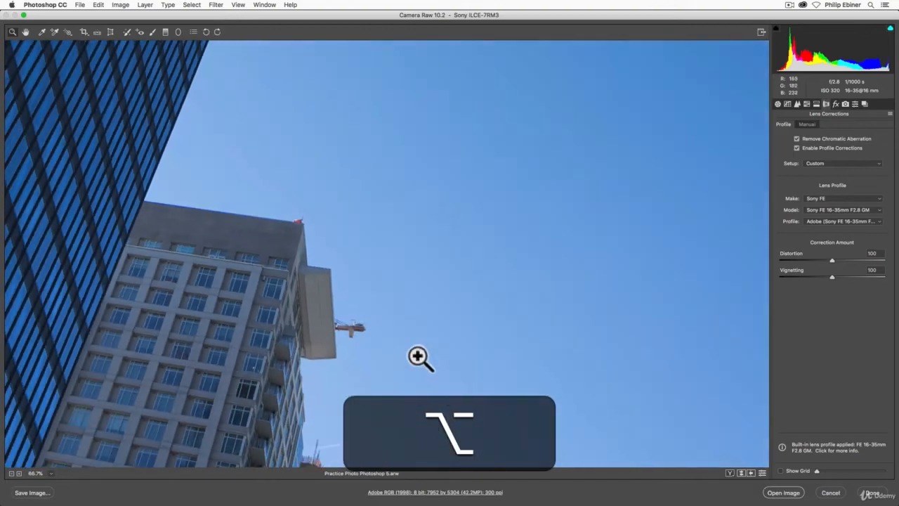
pyautogui.keyDown('alt'); pyautogui.click(388, 355); pyautogui.keyUp('alt')
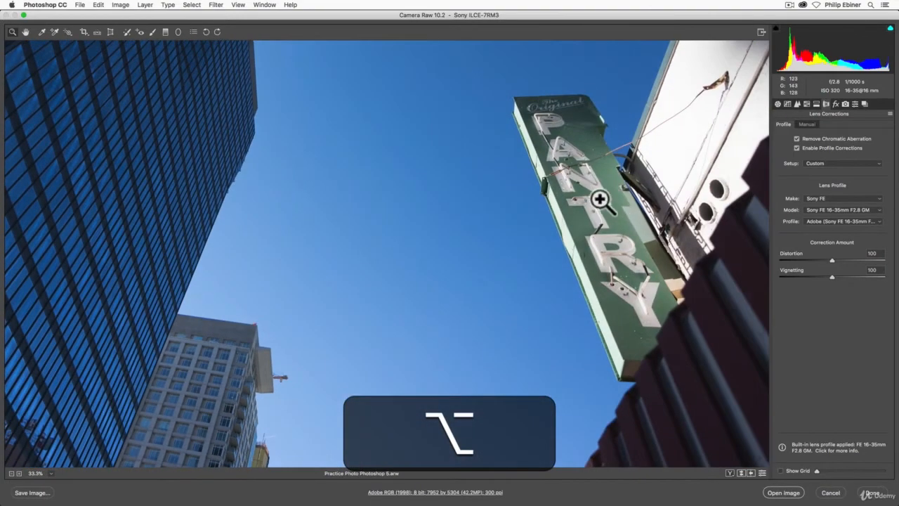
pyautogui.click(585, 215)
pyautogui.click(411, 307)
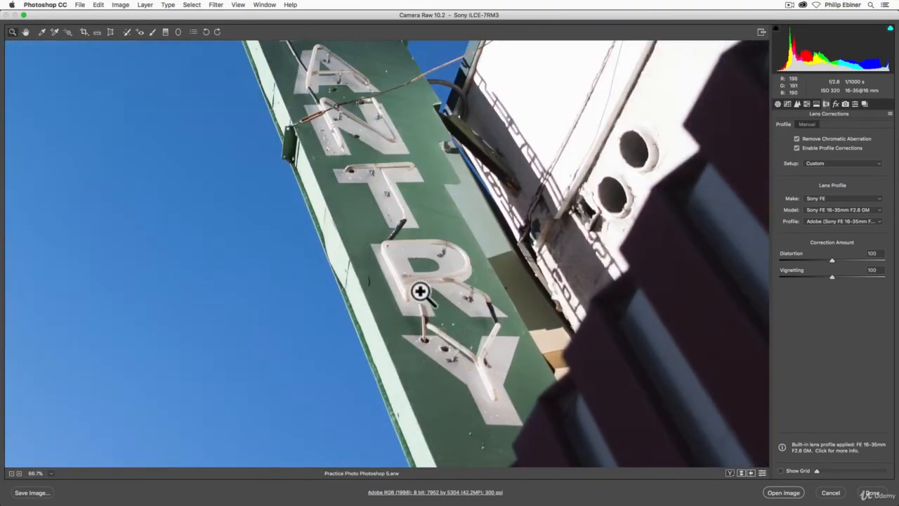
pyautogui.click(379, 297)
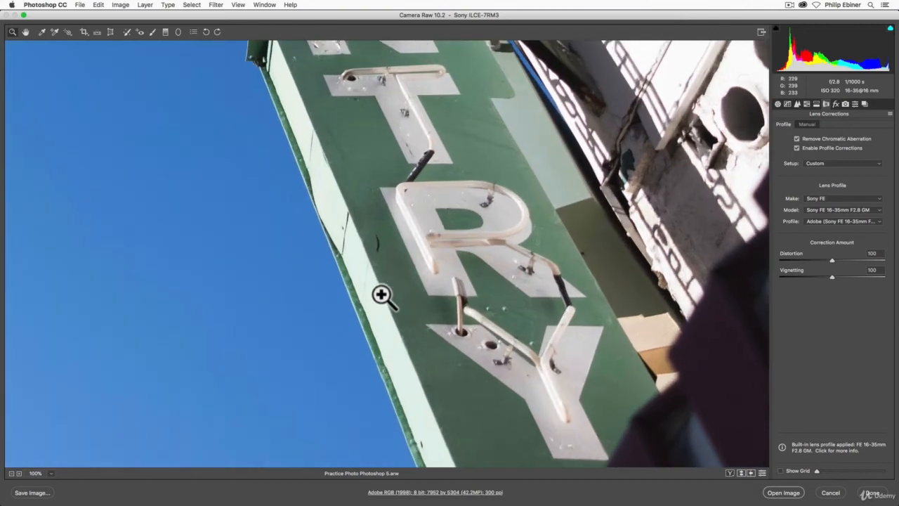
pyautogui.click(797, 137)
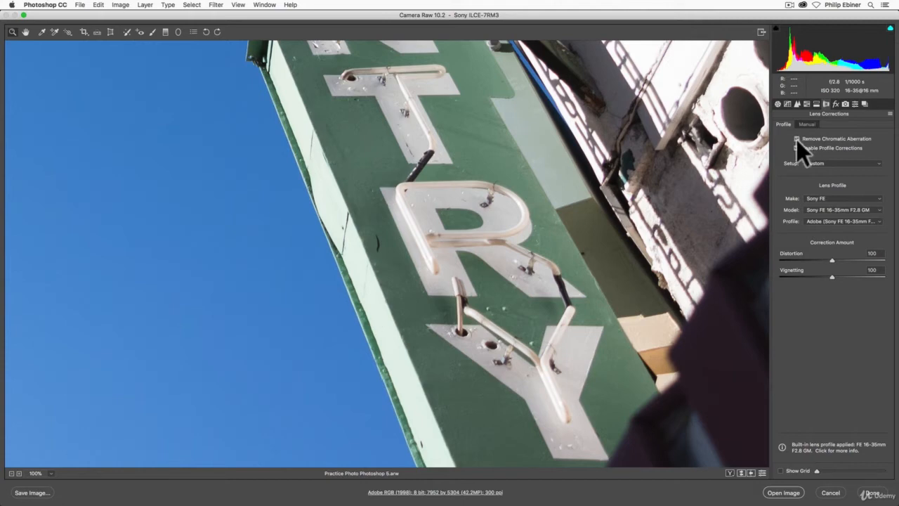
# Step: Look over the manual lens correction settings and turn off the profile corrections for the photo at 25% view
pyautogui.keyDown('alt'); pyautogui.click(610, 223); pyautogui.keyUp('alt')
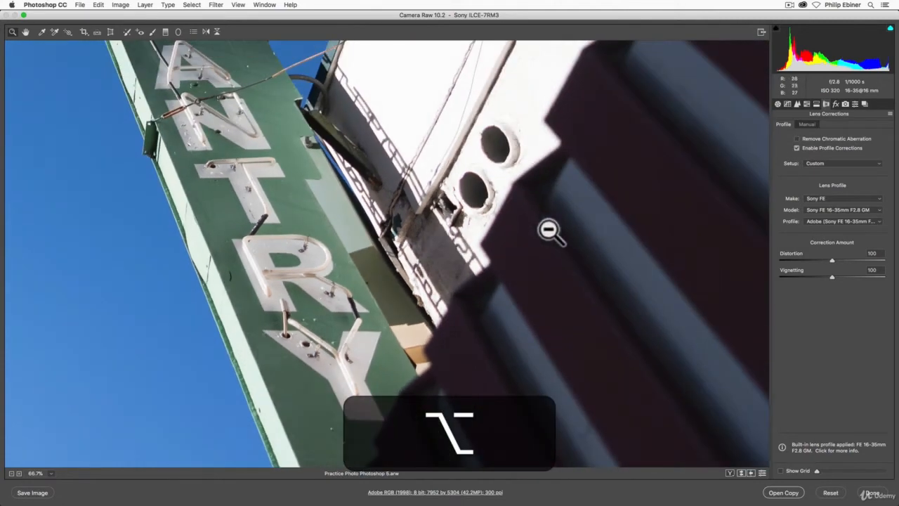
pyautogui.keyDown('alt'); pyautogui.click(400, 234); pyautogui.keyUp('alt')
pyautogui.keyDown('alt'); pyautogui.click(397, 235); pyautogui.keyUp('alt')
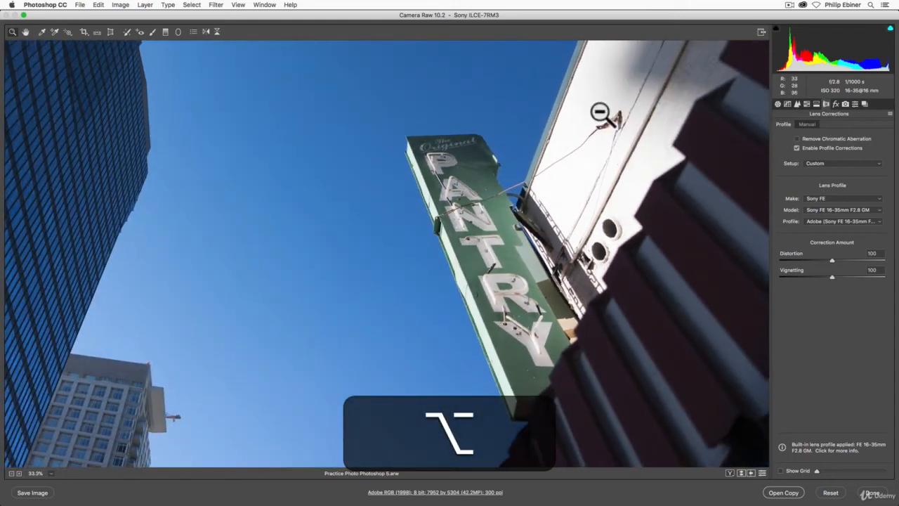
pyautogui.keyDown('alt'); pyautogui.click(356, 251); pyautogui.keyUp('alt')
pyautogui.keyDown('alt'); pyautogui.click(379, 247); pyautogui.keyUp('alt')
pyautogui.keyDown('alt'); pyautogui.click(464, 224); pyautogui.keyUp('alt')
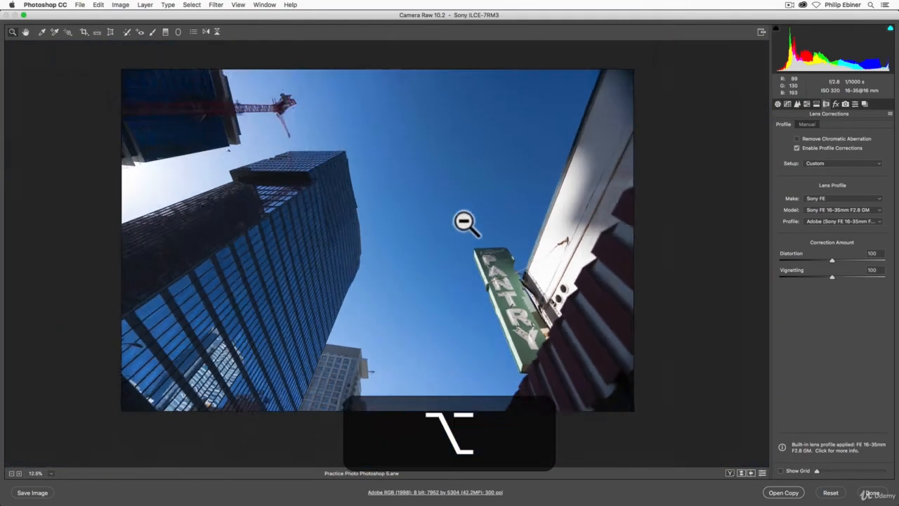
pyautogui.click(452, 239)
pyautogui.click(452, 239)
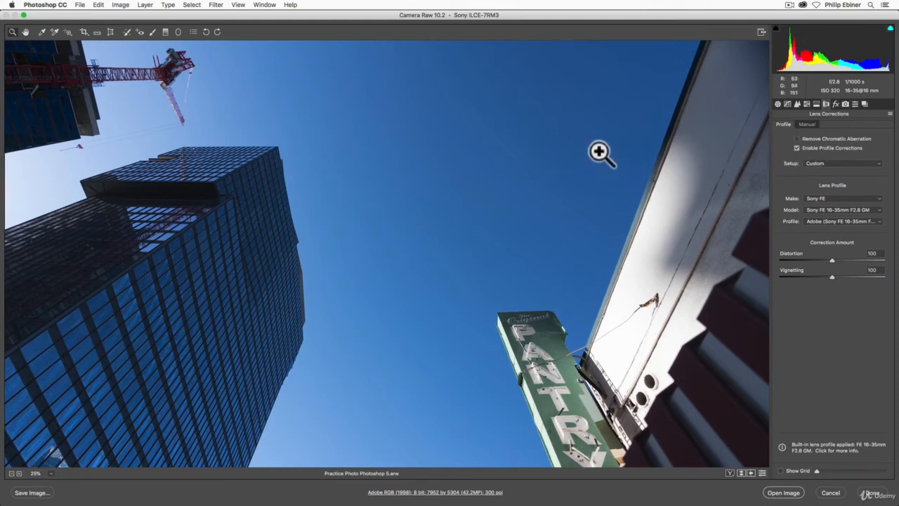
pyautogui.click(807, 124)
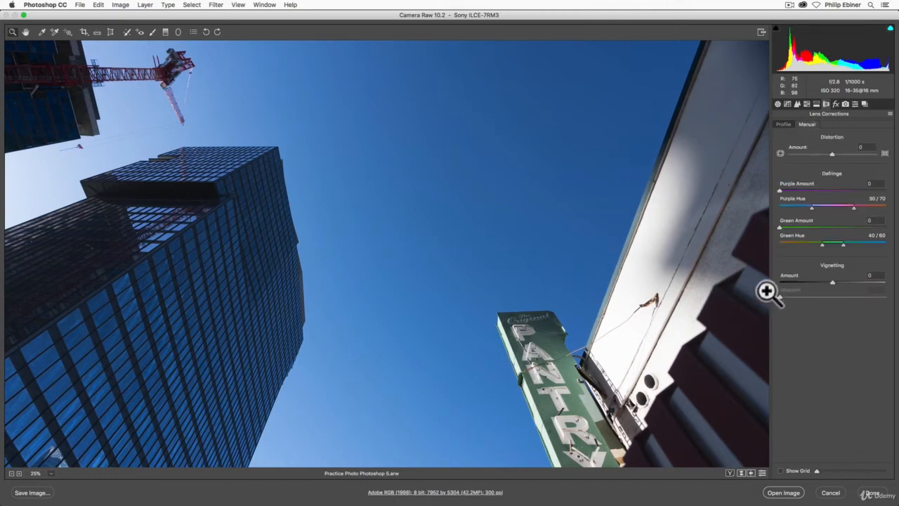
pyautogui.click(783, 124)
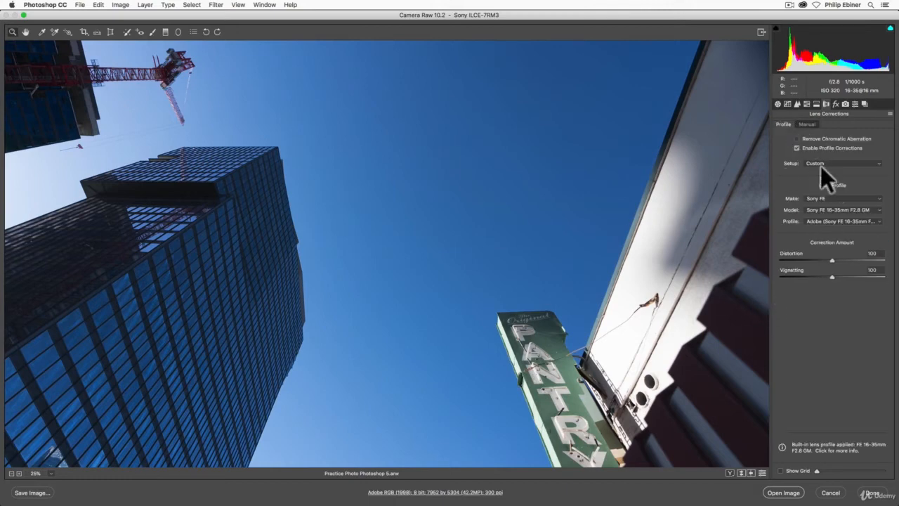
pyautogui.click(796, 147)
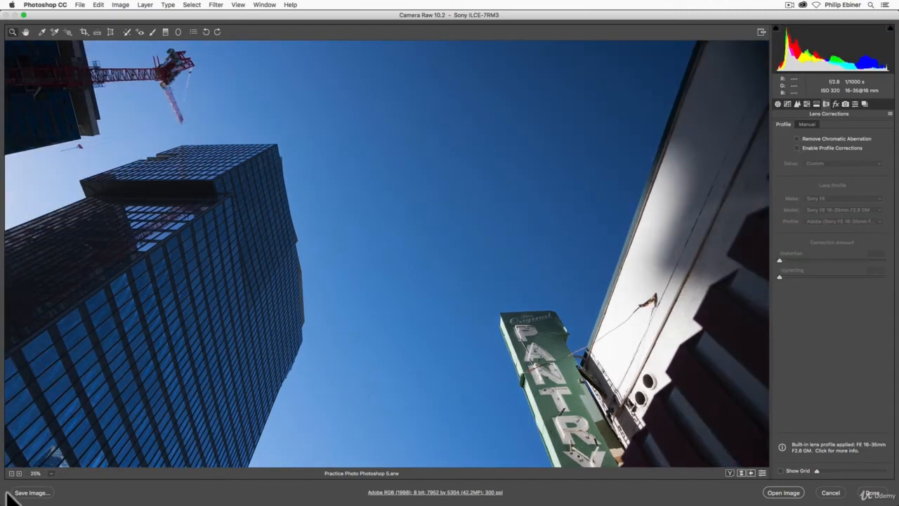
# Step: Try a manual distortion correction amount of +27 on the whole photo and reset it to 0
pyautogui.click(46, 473)
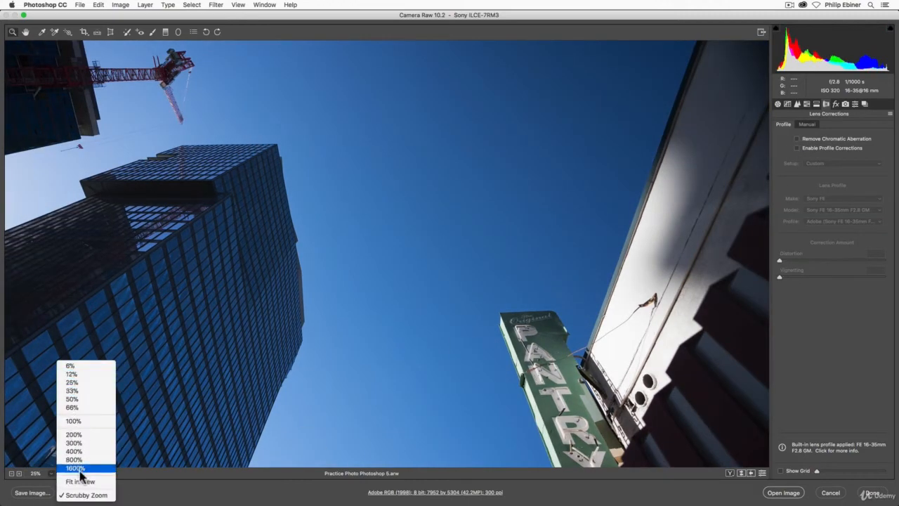
pyautogui.click(80, 481)
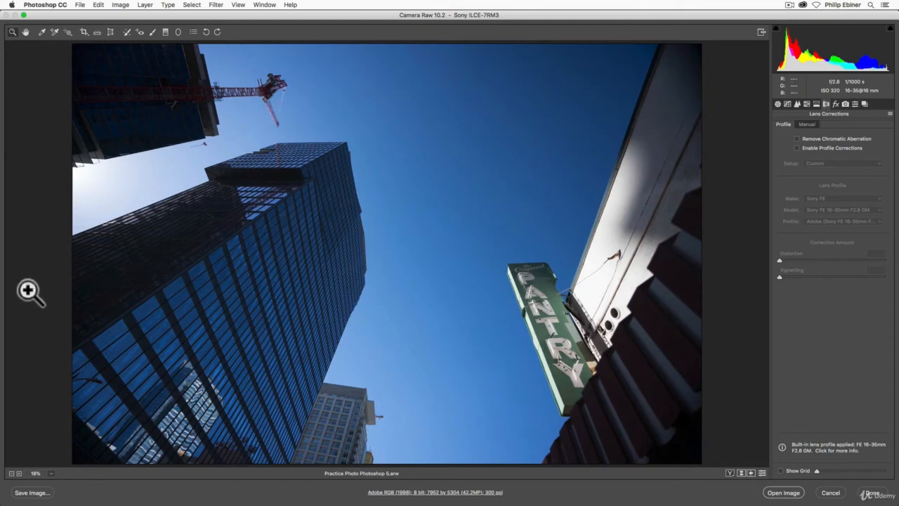
pyautogui.click(806, 123)
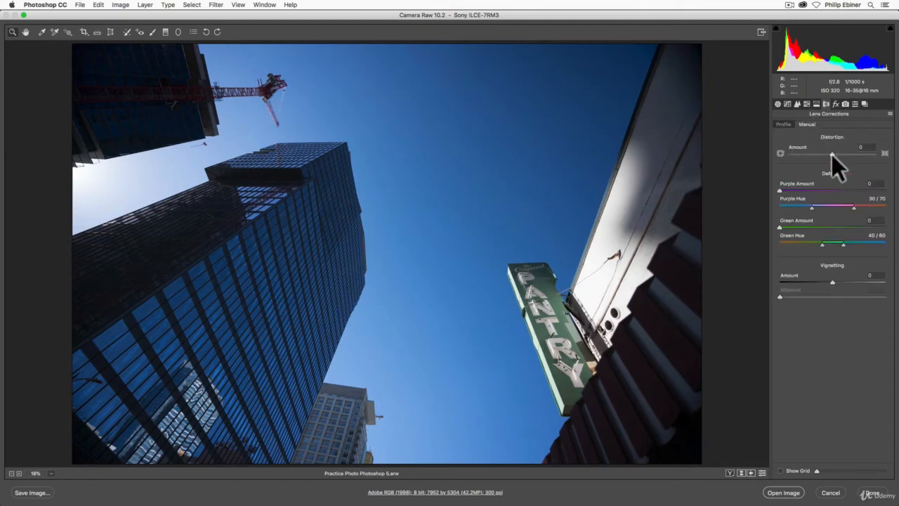
pyautogui.moveTo(832, 154)
pyautogui.mouseDown()
pyautogui.moveTo(810, 153)
pyautogui.moveTo(845, 154)
pyautogui.moveTo(789, 153)
pyautogui.moveTo(888, 170)
pyautogui.moveTo(847, 171)
pyautogui.moveTo(830, 155)
pyautogui.mouseUp()
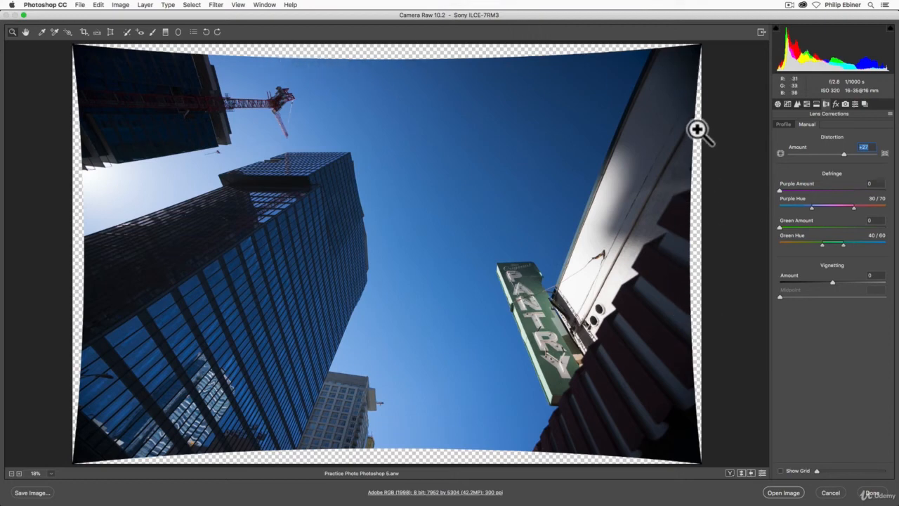
pyautogui.doubleClick(844, 155)
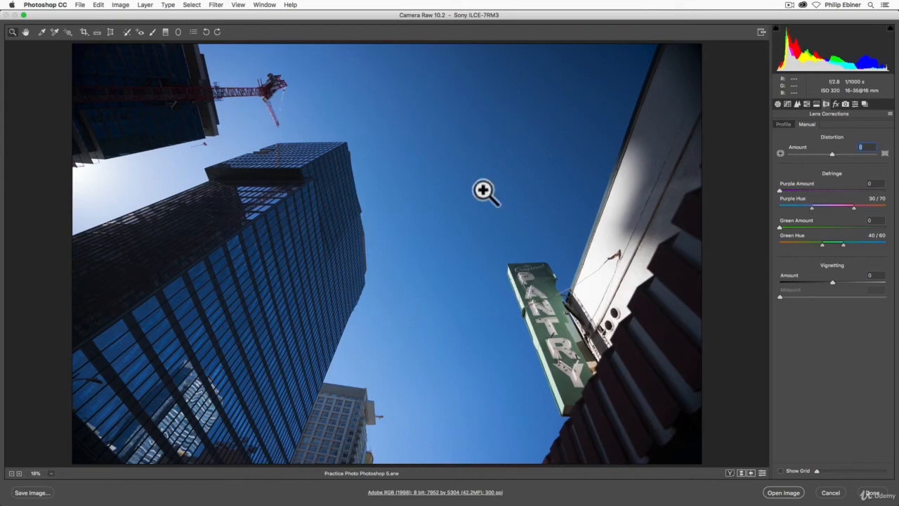
# Step: Defringe the distant building's roof edge at 300% view with a Purple Amount of 15 and a Purple Hue range of 25/77
pyautogui.click(359, 398)
pyautogui.click(401, 361)
pyautogui.click(382, 330)
pyautogui.click(400, 298)
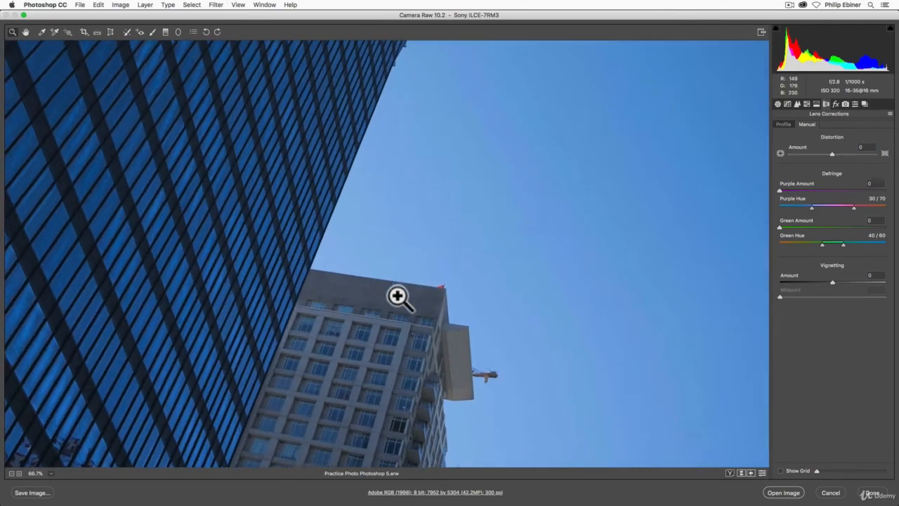
pyautogui.click(406, 260)
pyautogui.click(366, 255)
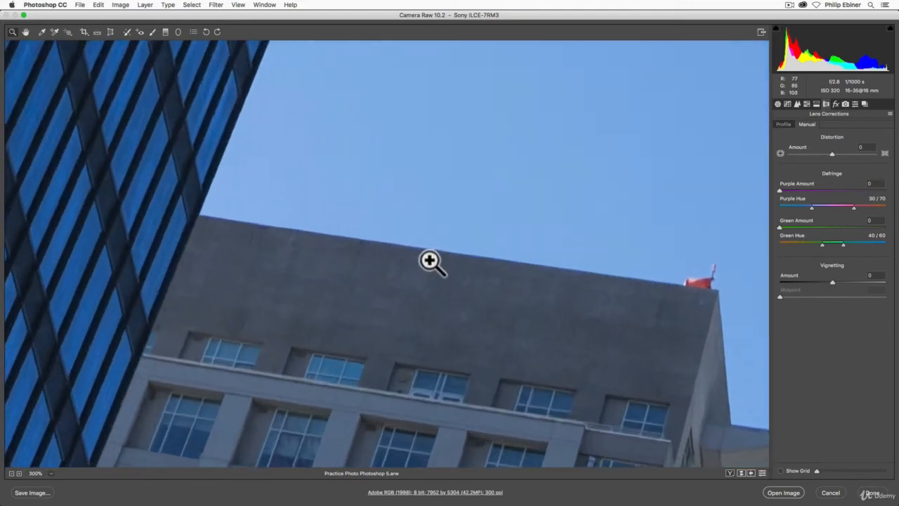
pyautogui.click(362, 254)
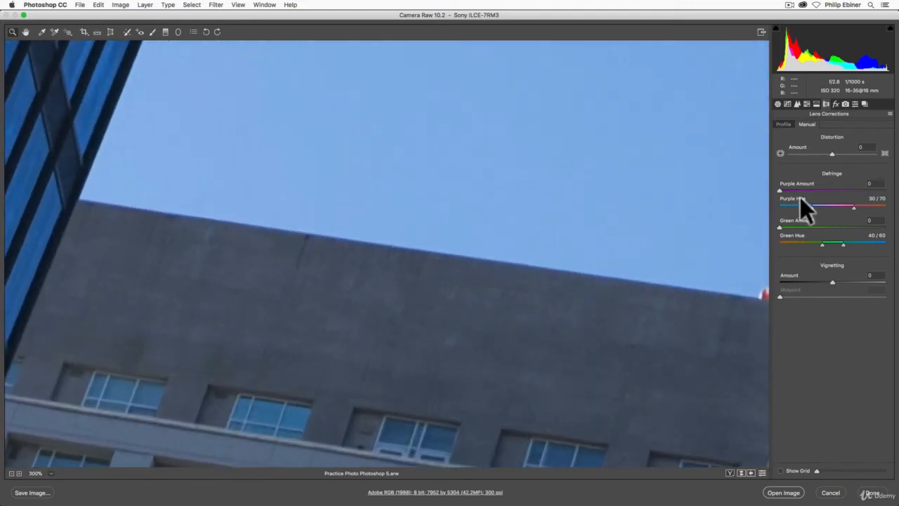
pyautogui.moveTo(780, 190); pyautogui.dragTo(882, 189)
pyautogui.doubleClick(882, 190)
pyautogui.click(854, 190)
pyautogui.moveTo(812, 207); pyautogui.dragTo(861, 208)
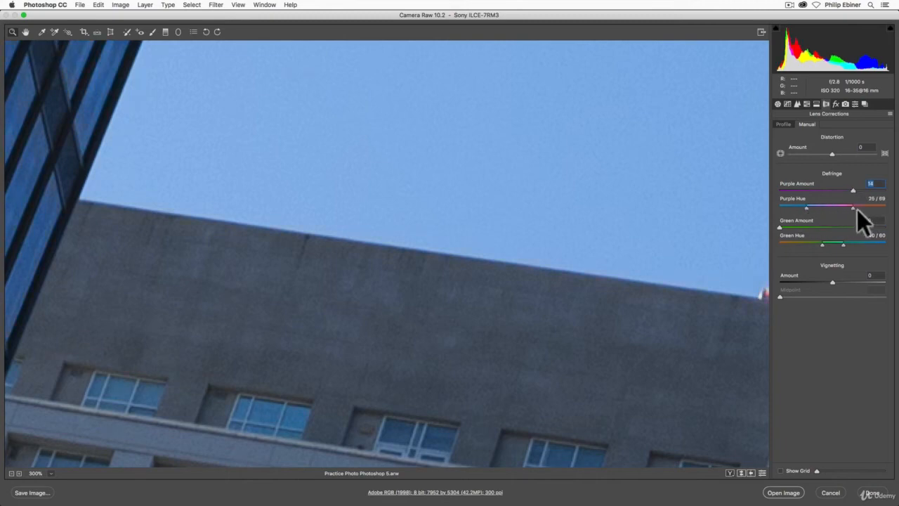
pyautogui.doubleClick(854, 189)
pyautogui.click(856, 191)
# Step: Brighten the corners of the whole photo with a manual vignetting amount of +100 and a midpoint of 15
pyautogui.click(51, 474)
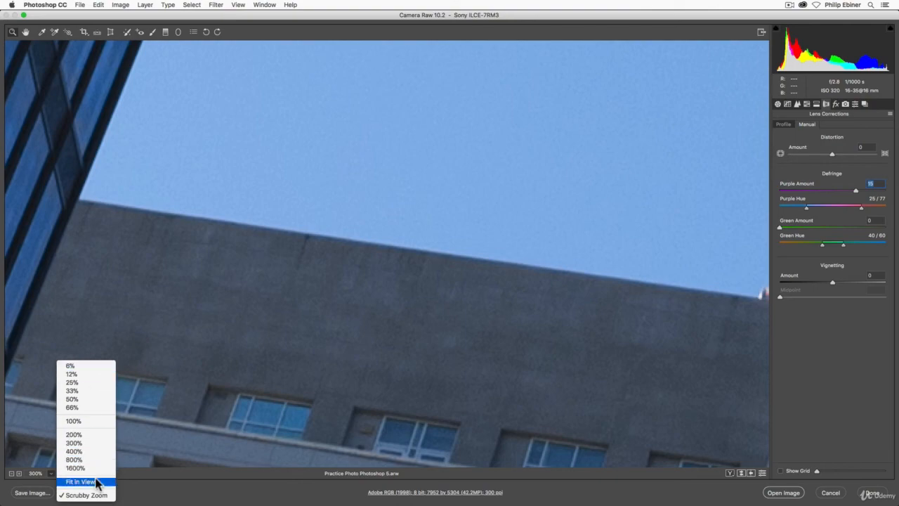
pyautogui.click(83, 482)
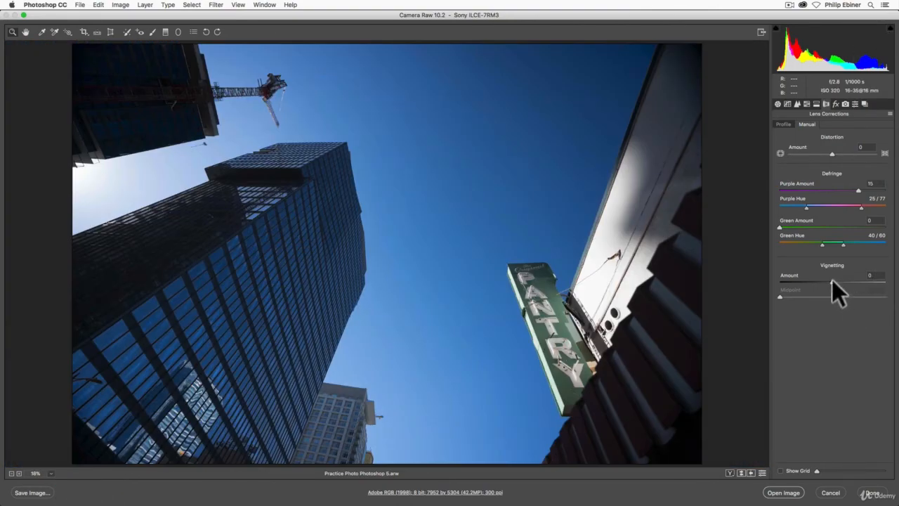
pyautogui.moveTo(832, 282); pyautogui.dragTo(897, 288)
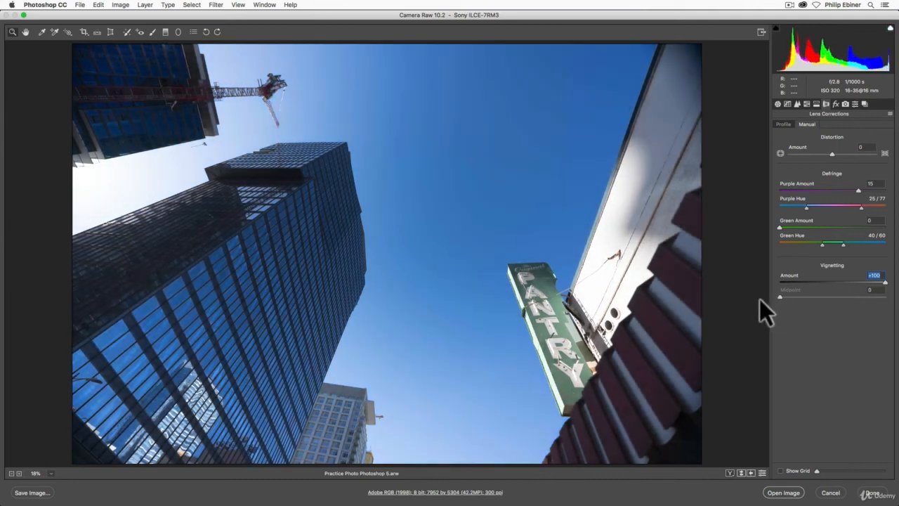
pyautogui.moveTo(779, 297)
pyautogui.mouseDown()
pyautogui.moveTo(825, 306)
pyautogui.moveTo(785, 302)
pyautogui.moveTo(795, 303)
pyautogui.mouseUp()
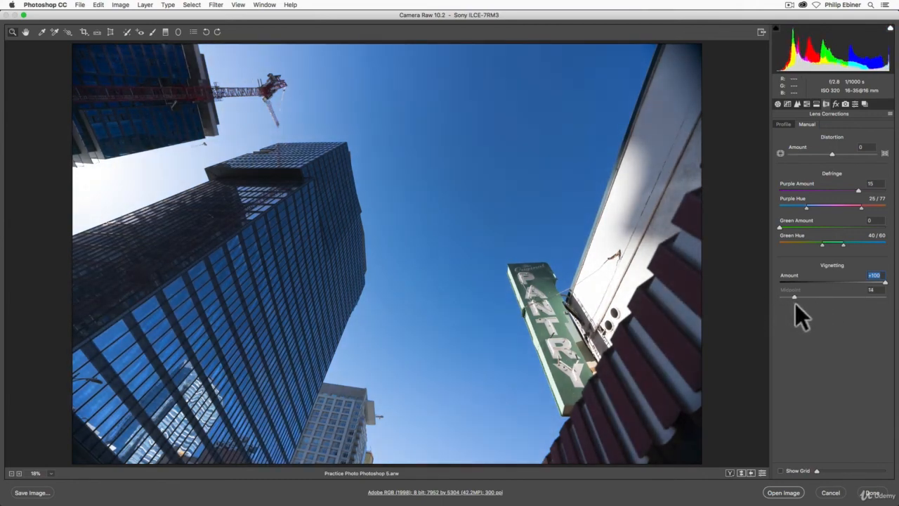
# Step: Look over the Effects settings with post-crop vignetting, and review the profile and manual lens correction settings
pyautogui.click(836, 103)
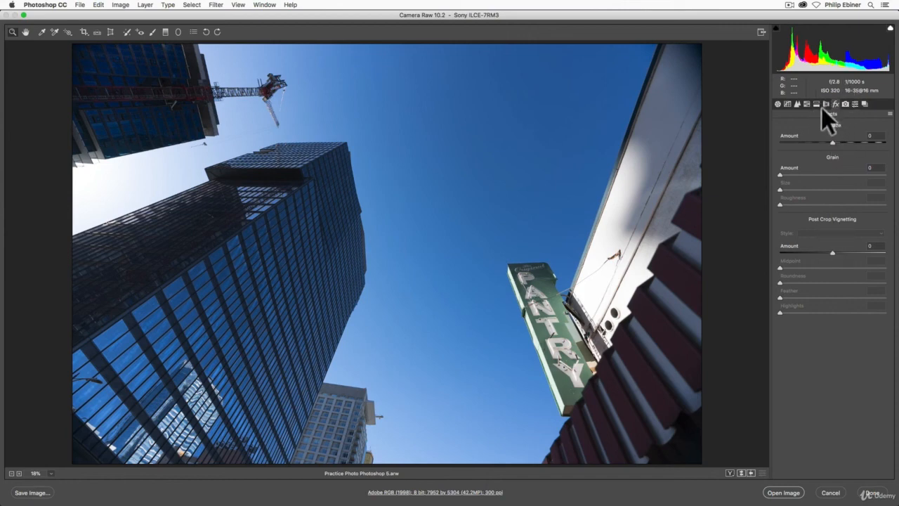
pyautogui.click(826, 103)
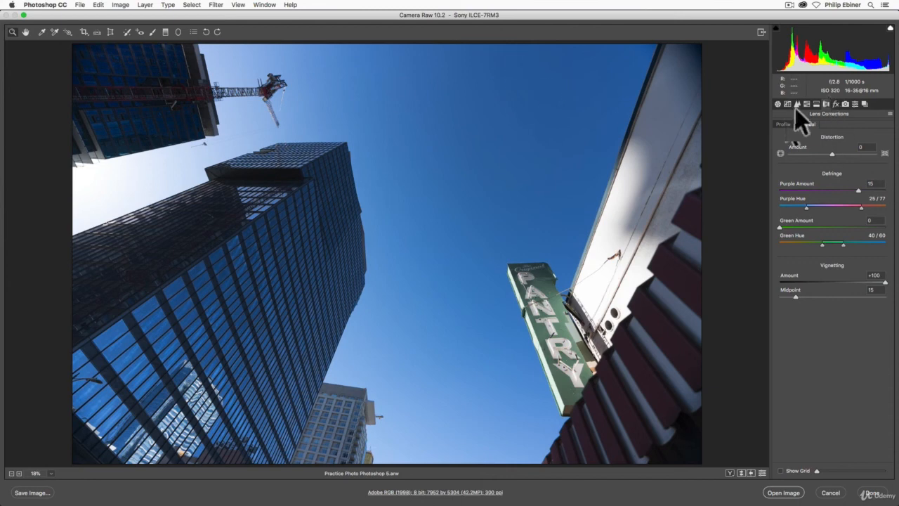
pyautogui.click(785, 124)
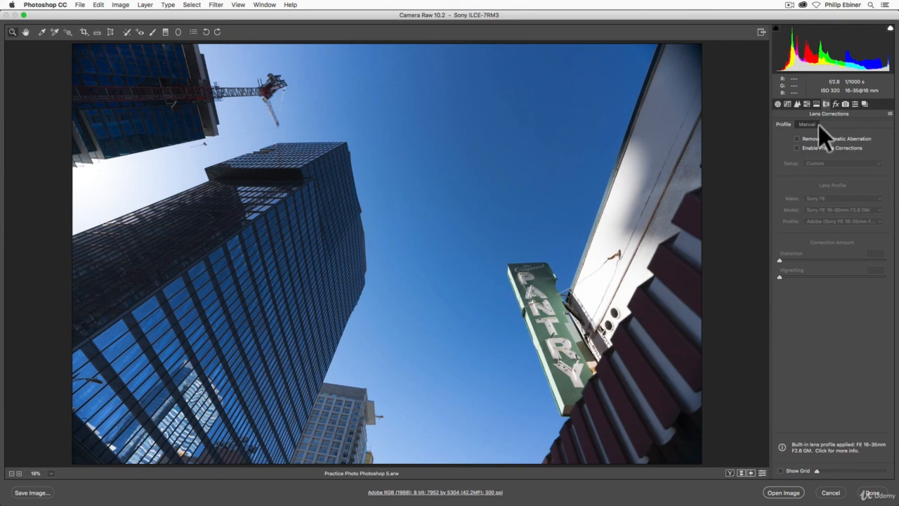
pyautogui.click(806, 124)
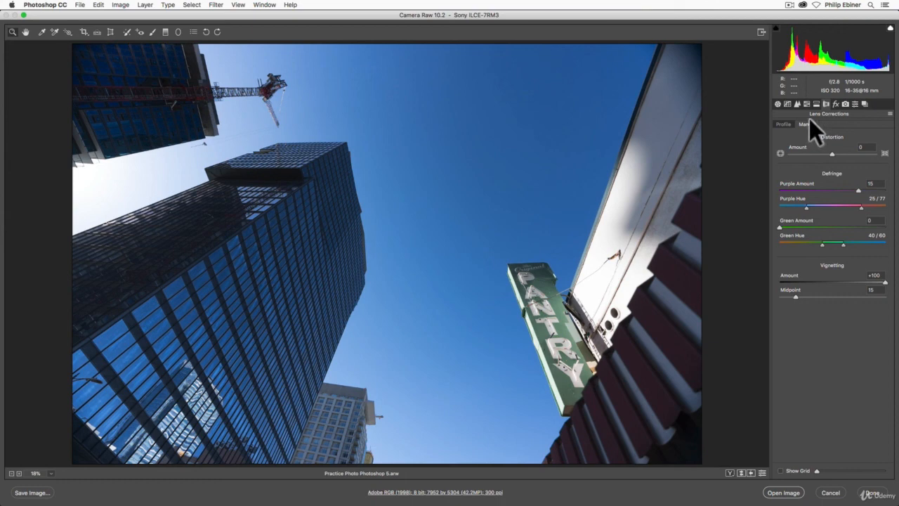
pyautogui.click(786, 121)
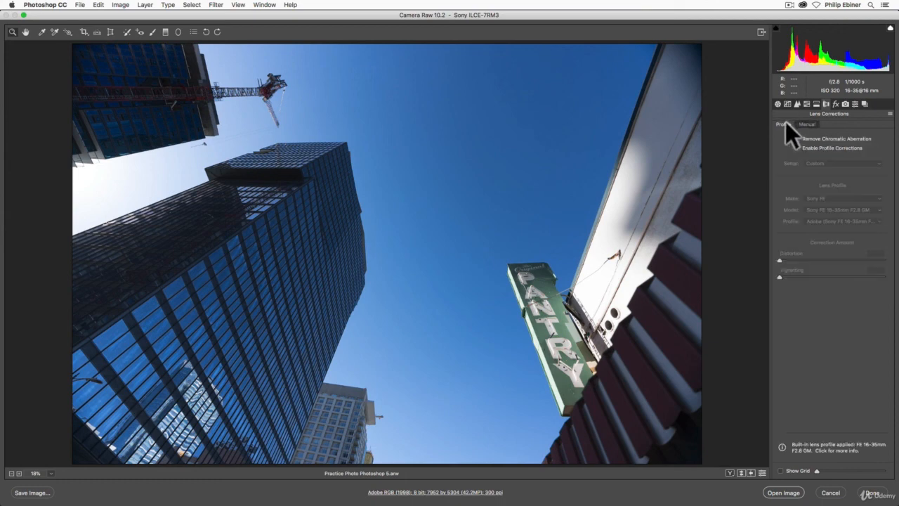